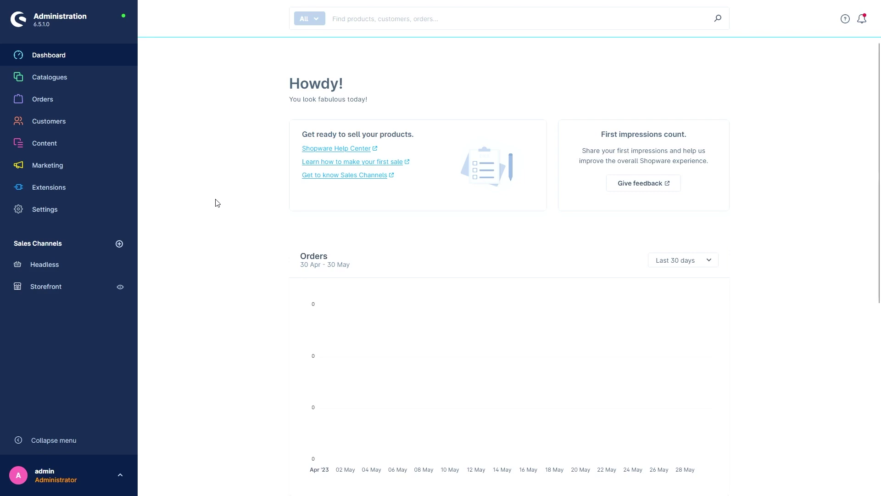
Step: Go to Catalogues > Products to show the still-empty product list
mouse_move(104, 87)
click(187, 76)
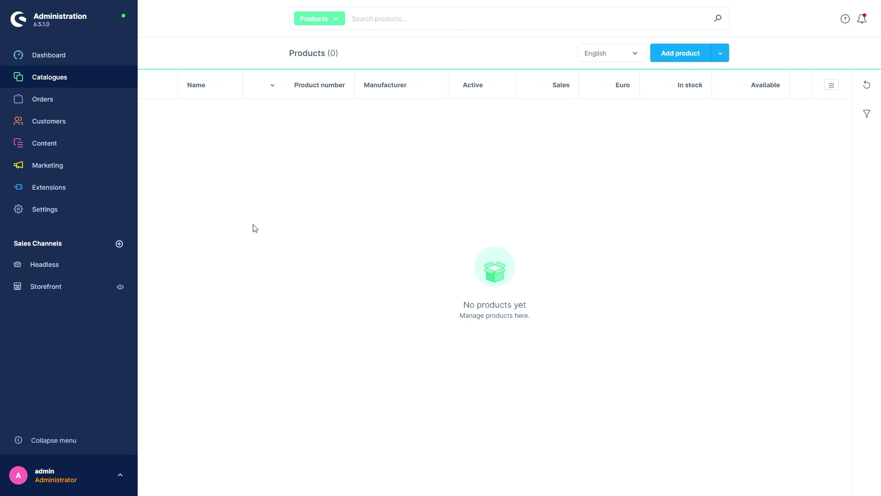
Step: Add a new product and name it 'example product'
click(681, 55)
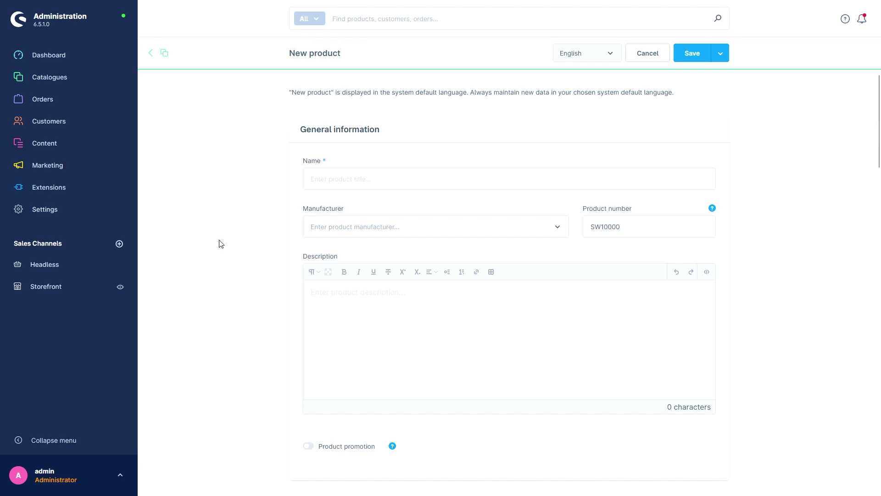
click(333, 179)
text(example product)
click(251, 179)
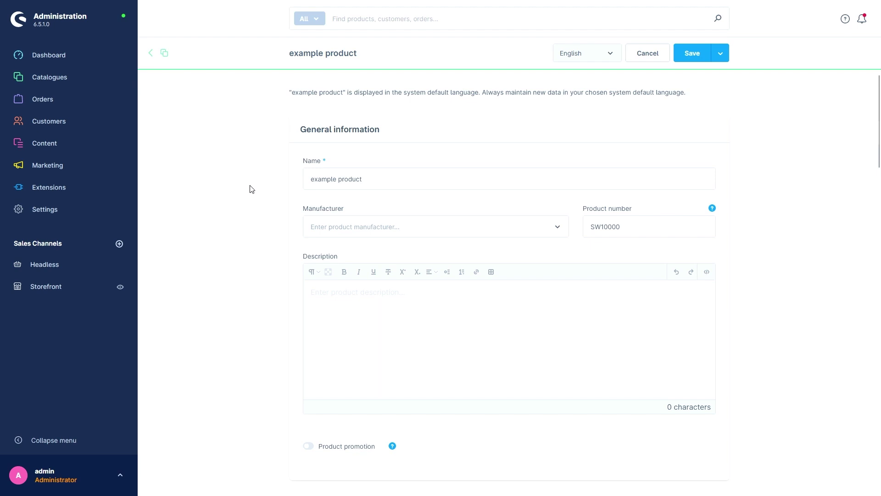
click(361, 227)
Step: Choose shopware AG as the product's manufacturer
click(360, 308)
mouse_move(714, 209)
click(707, 275)
Step: Keep the Standard rate tax and enter a 10 € gross price
scroll(209, 330, down, 6)
scroll(219, 335, down, 2)
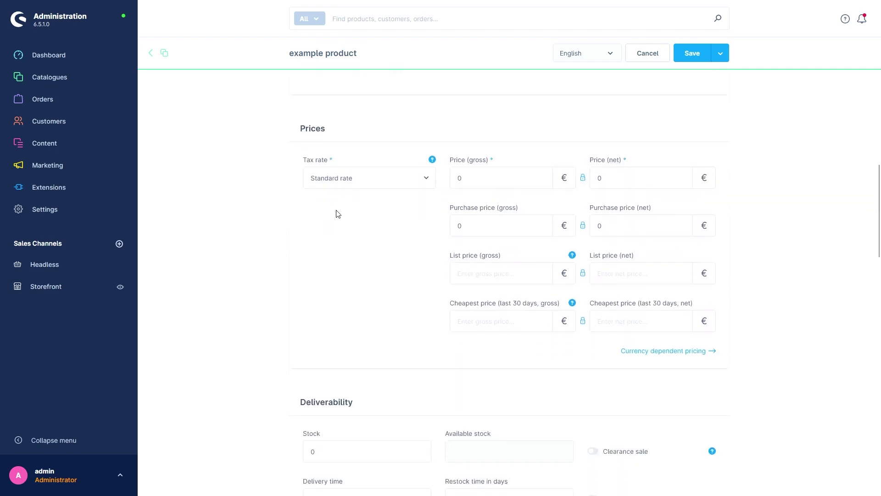
click(367, 185)
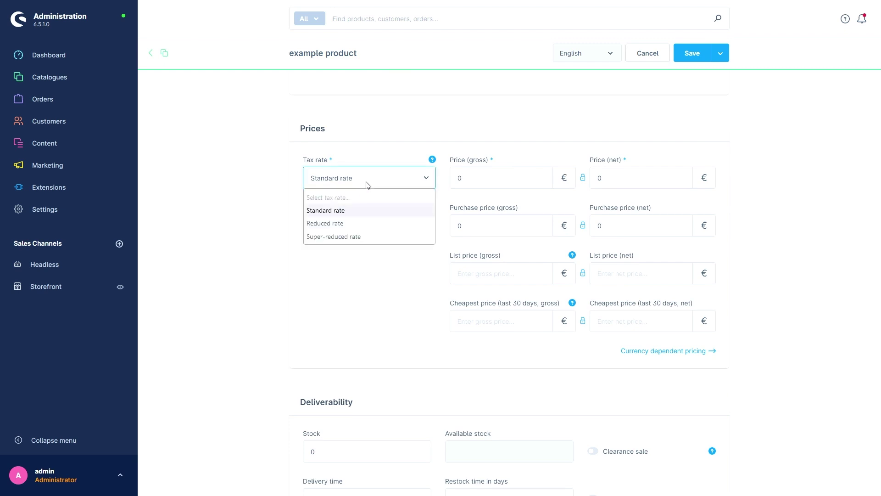
click(352, 213)
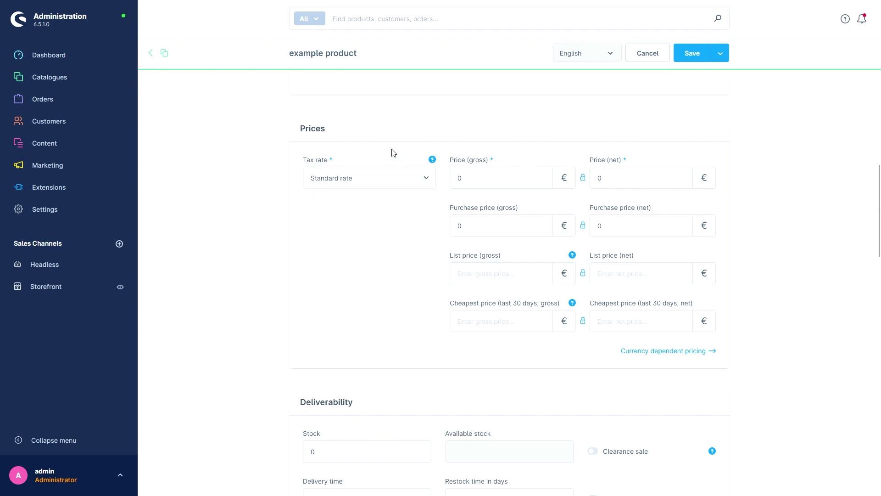
click(471, 180)
text(1)
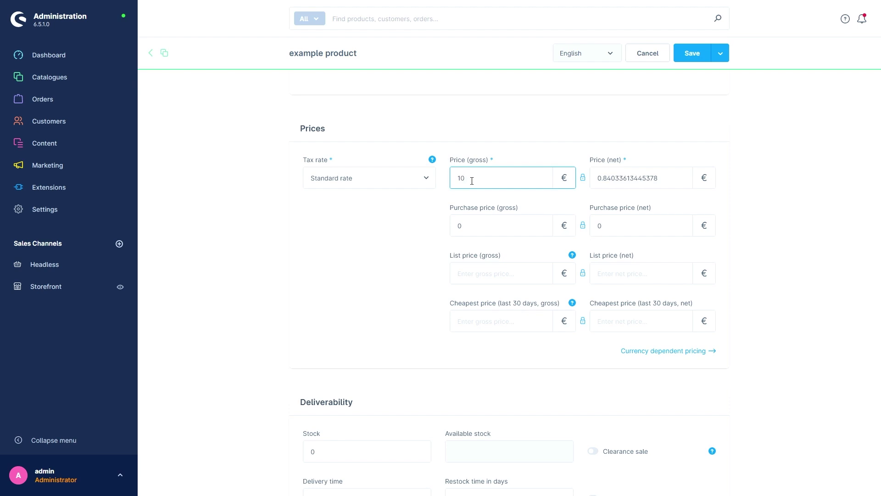
click(461, 125)
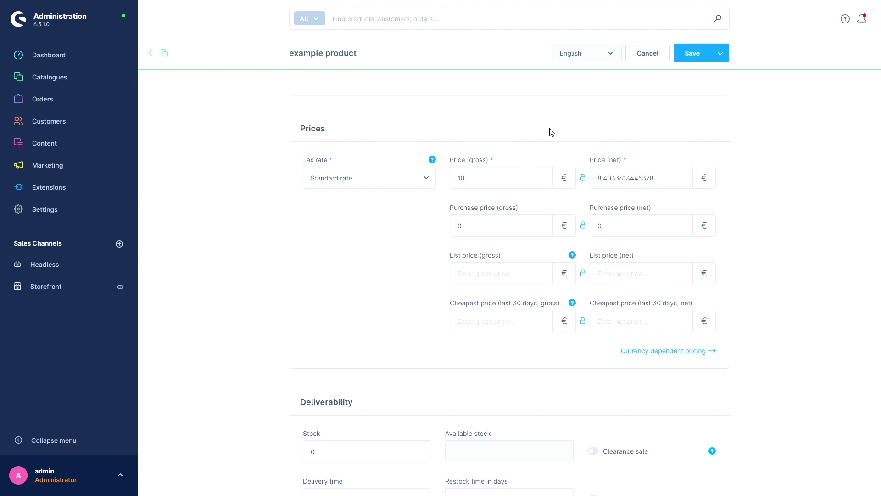
Step: Unlink gross and net price so each can be edited independently
click(582, 178)
Step: Enter 15 € as the gross list price
click(468, 271)
text(15)
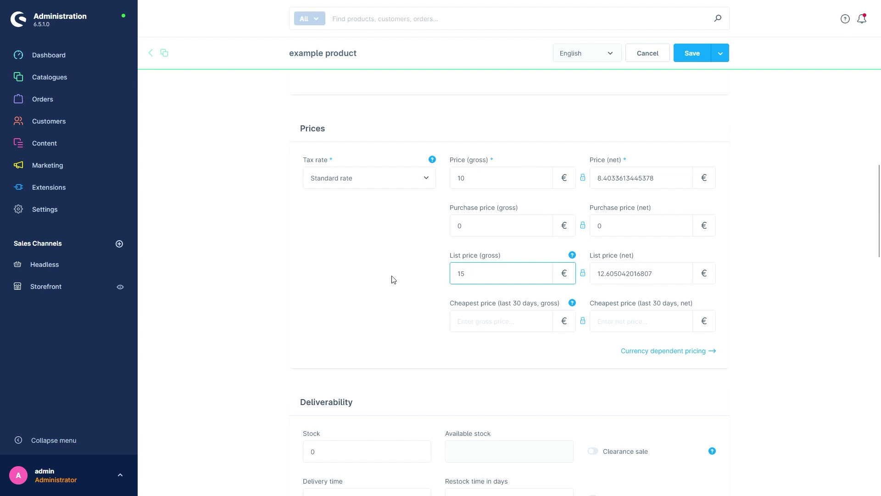
click(384, 275)
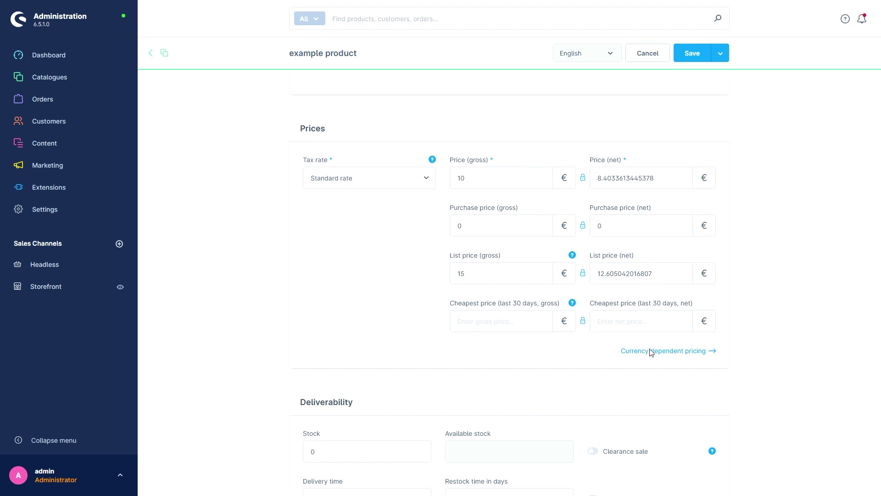
Step: Review the currency dependent pricing and close it without changes
click(651, 352)
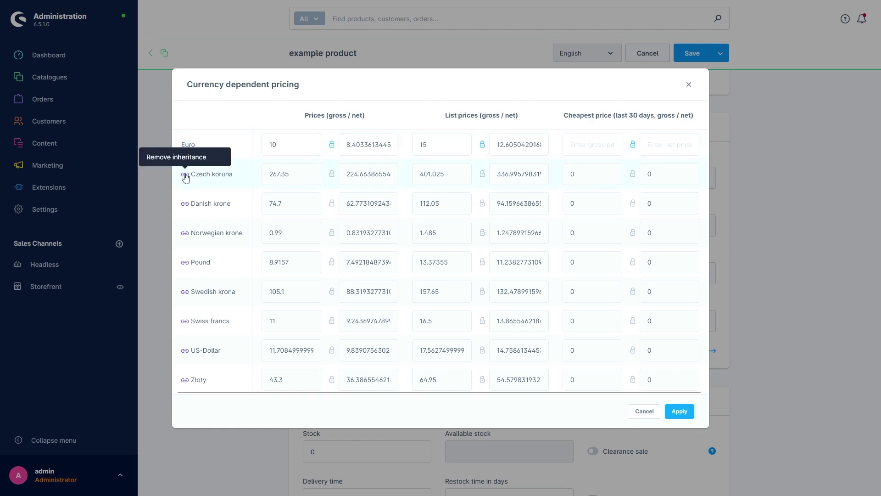
key(Escape)
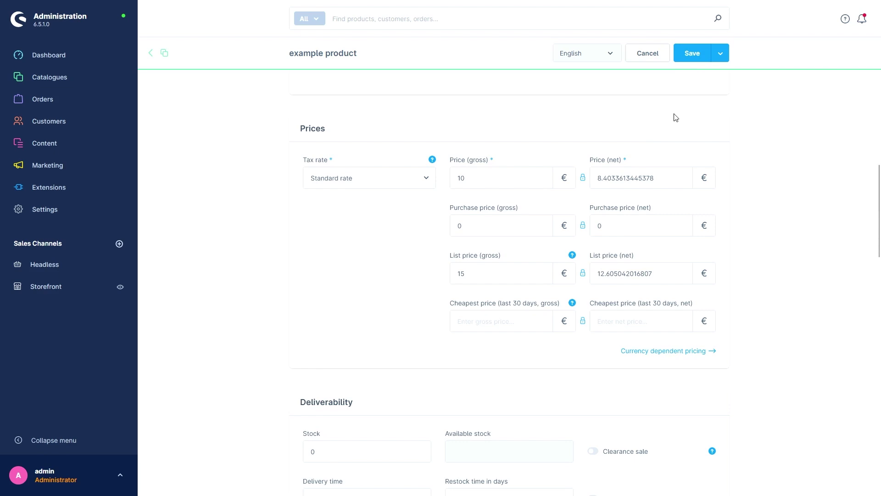
Step: Save the product and scroll down to its Deliverability settings
click(689, 55)
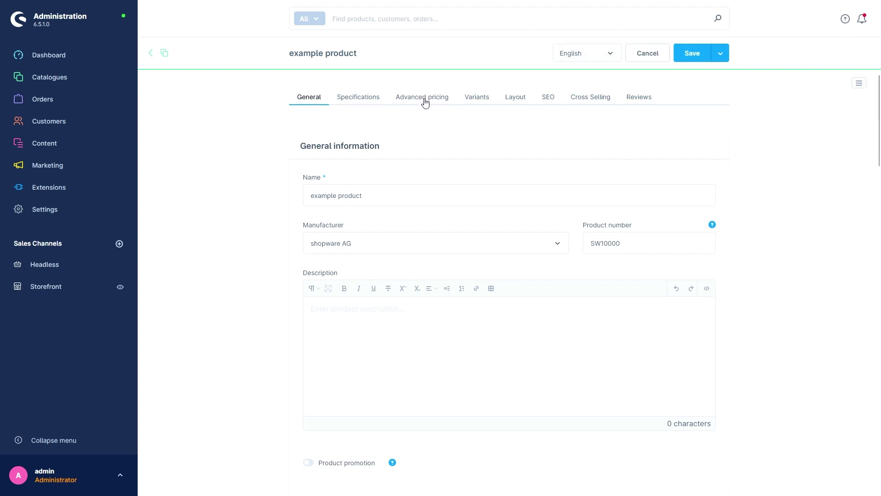
click(408, 98)
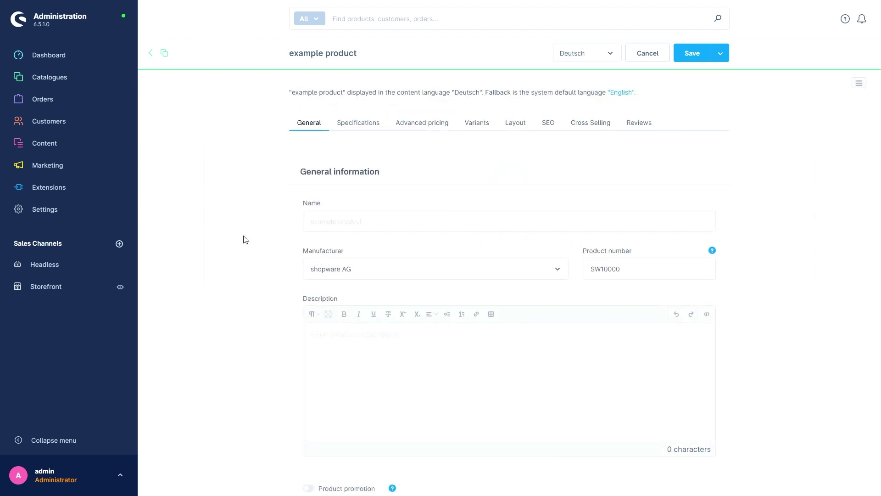
scroll(245, 238, down, 10)
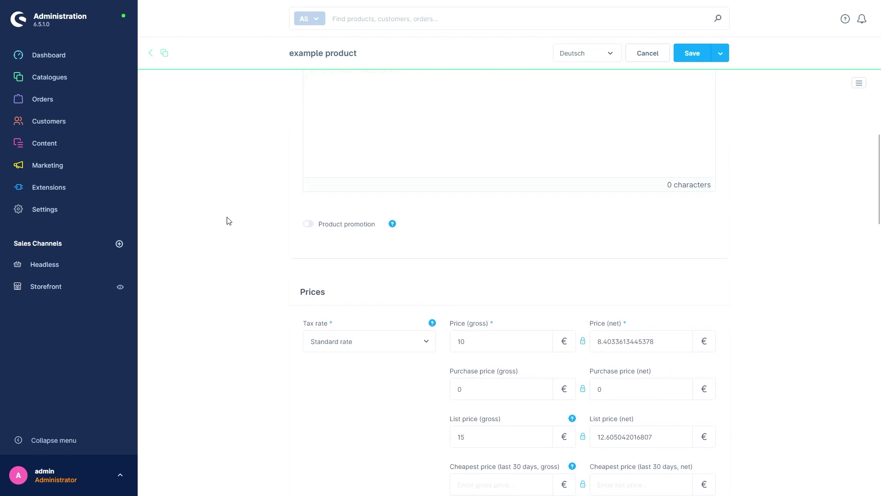
scroll(229, 218, down, 3)
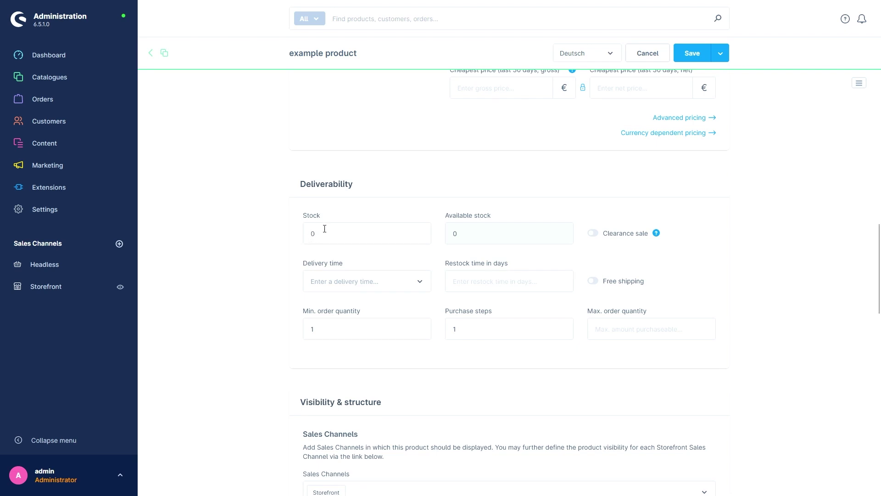
Step: Replace the Stock value with 10
double_click(309, 231)
text(10)
click(236, 251)
Step: Select 1-3 Tage as the delivery time
click(333, 282)
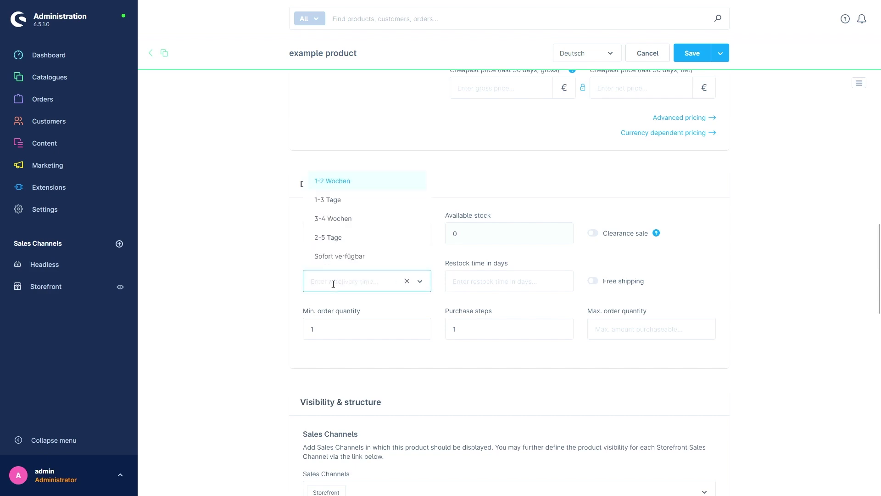
click(346, 201)
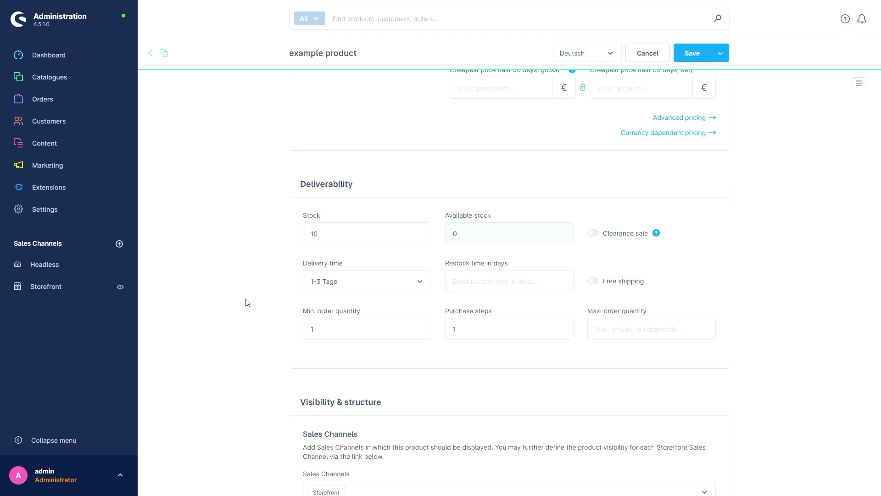
Step: Enter 5 in the Max. order quantity field and commit the value
click(619, 329)
text(5)
click(260, 276)
scroll(258, 276, down, 5)
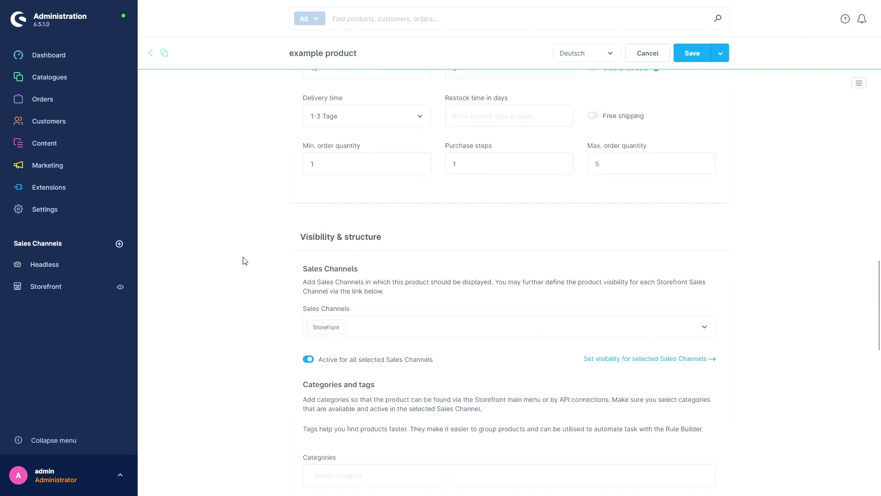
scroll(247, 262, down, 2)
scroll(247, 257, up, 1)
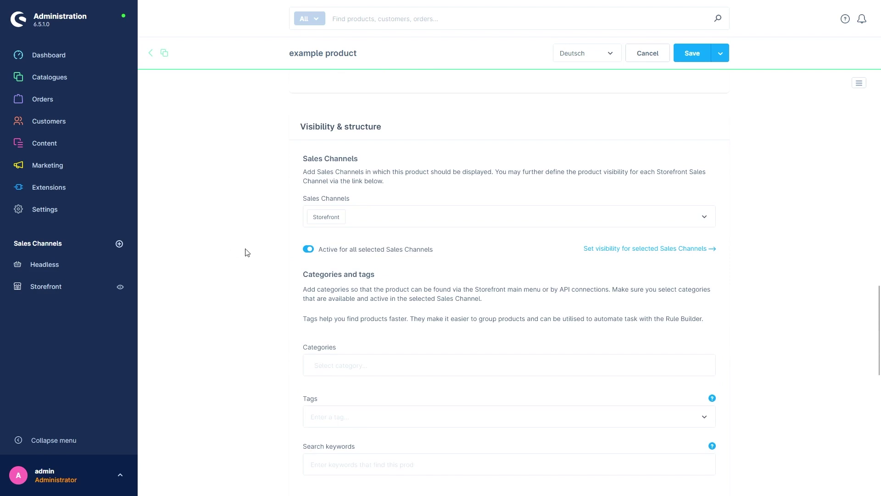
scroll(252, 248, down, 1)
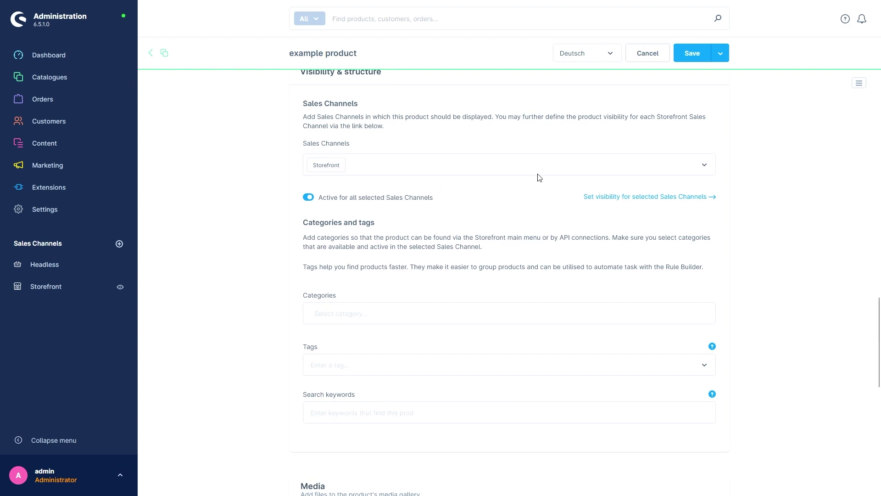
Step: Leave the Storefront channel's display mode on Visible and apply it
click(610, 197)
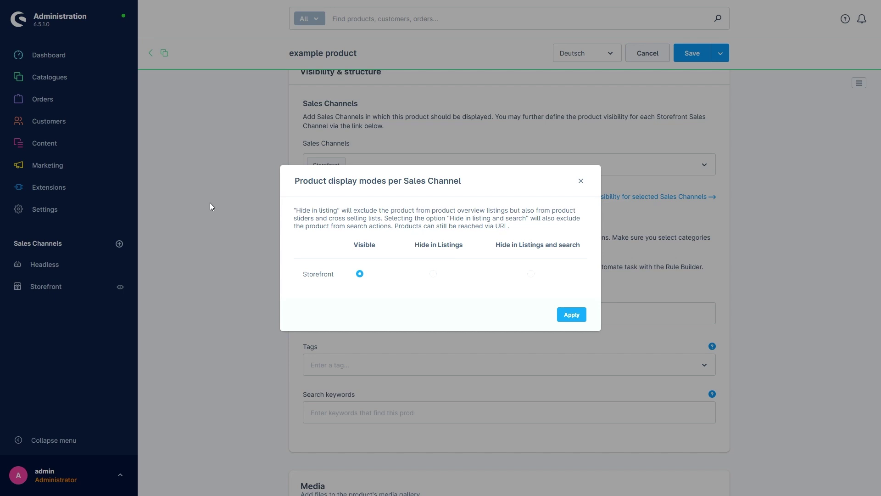
click(210, 203)
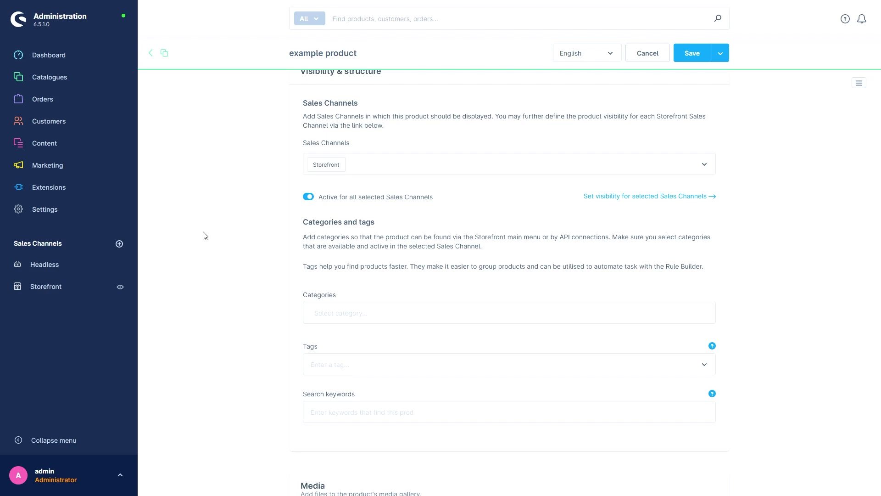
Step: Select Free time & electronics under Catalogue #1 in the Categories tree
click(325, 316)
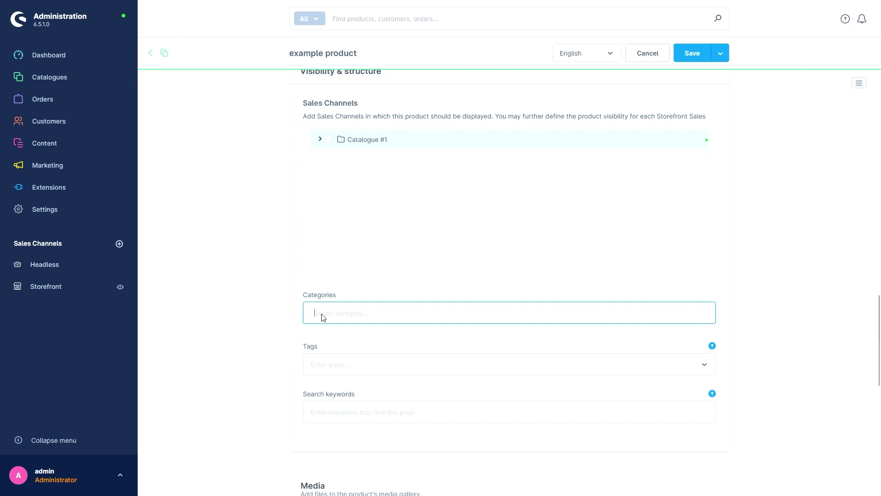
click(320, 140)
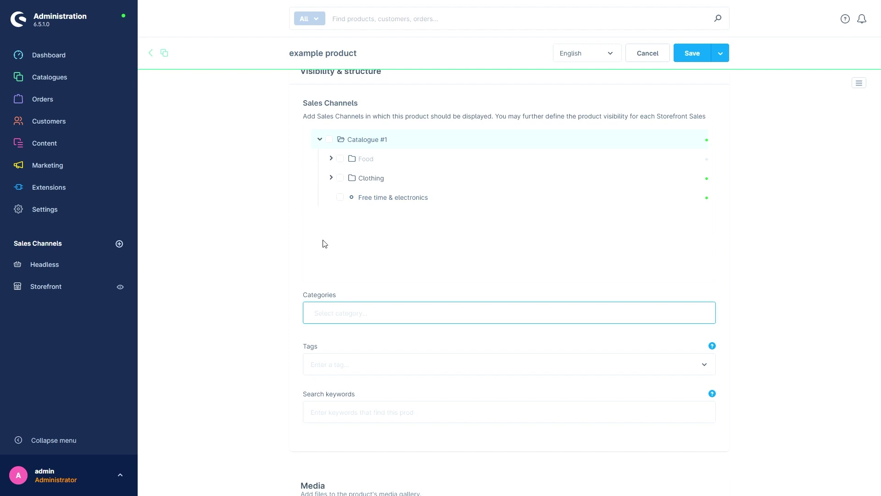
click(340, 199)
click(175, 262)
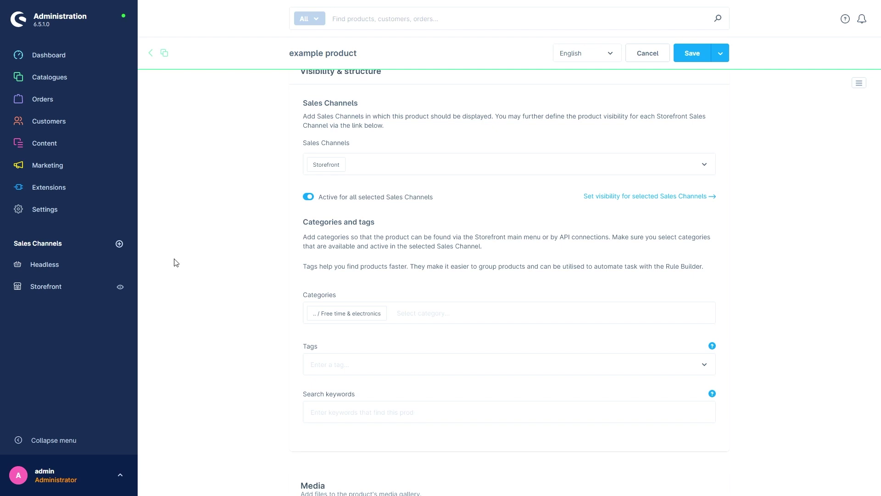
Step: Create the tag 'example' in the Tags field and add it to the product
click(331, 365)
text(example)
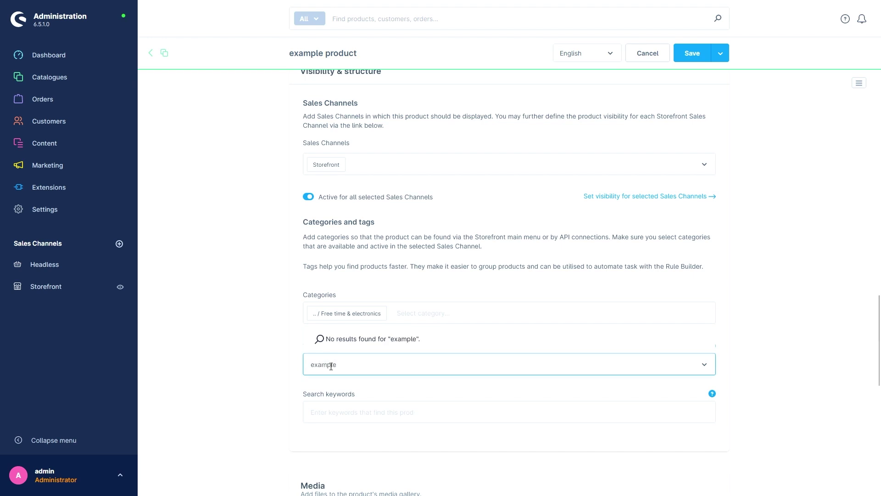
key(Return)
click(237, 338)
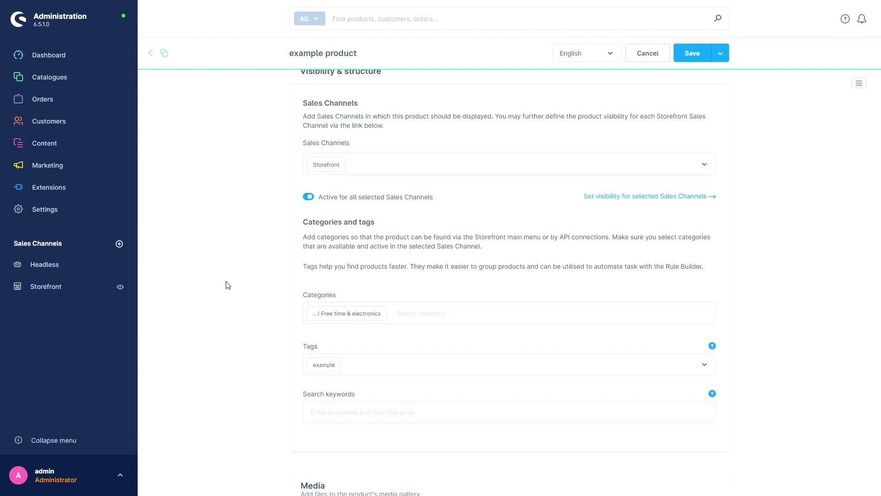
scroll(228, 285, down, 8)
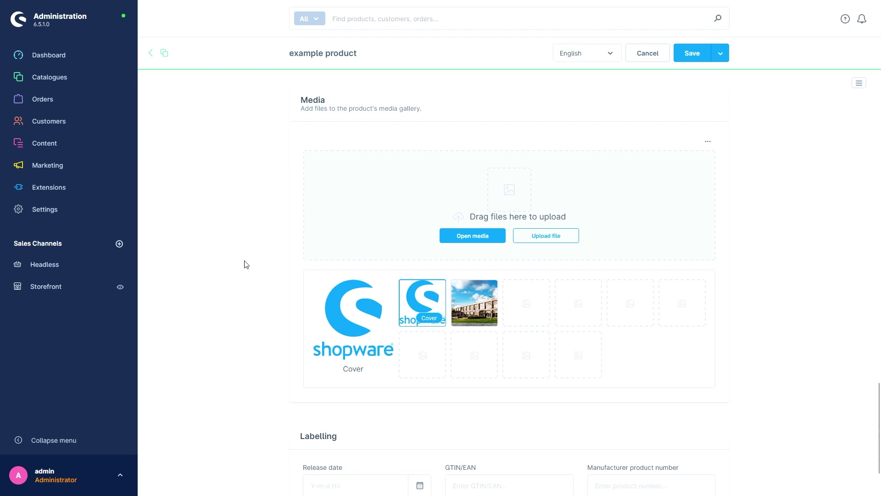
click(487, 292)
scroll(235, 320, up, 1)
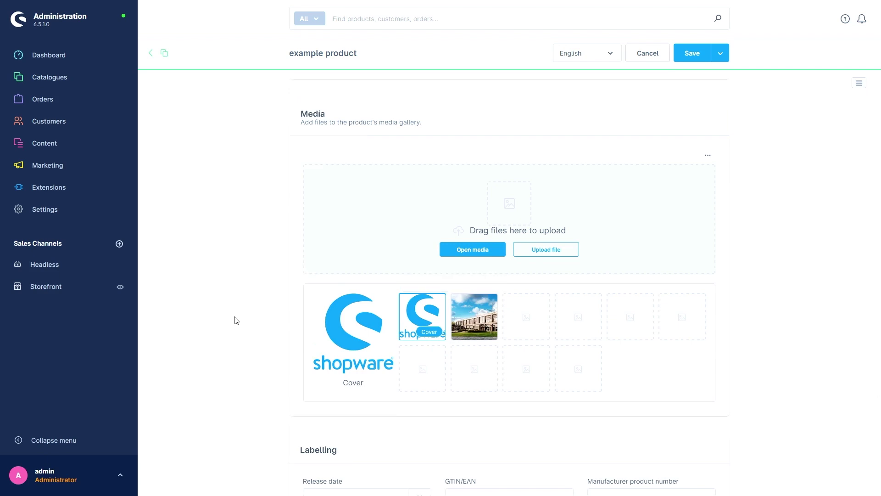
scroll(237, 318, down, 2)
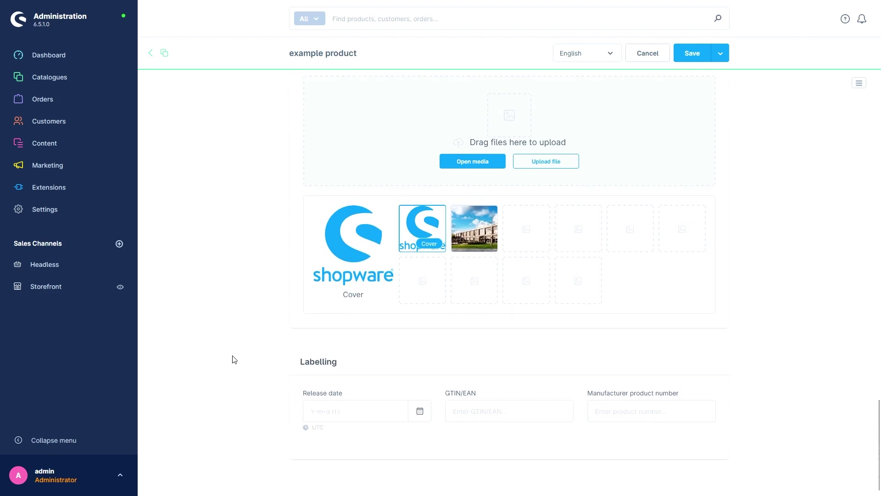